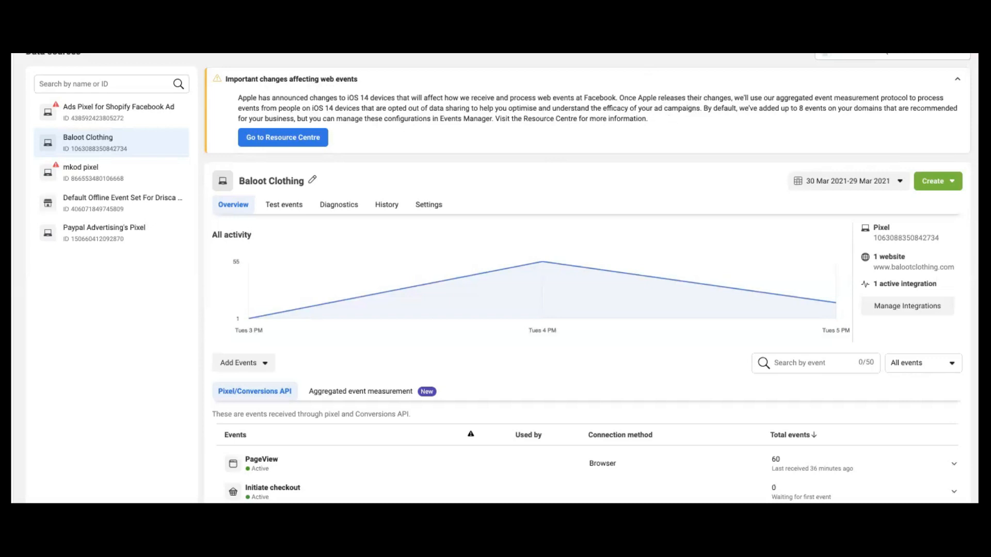
# Search Google for "ios14 changes for facebook" in a new incognito window
pyautogui.press('super+shift+n')
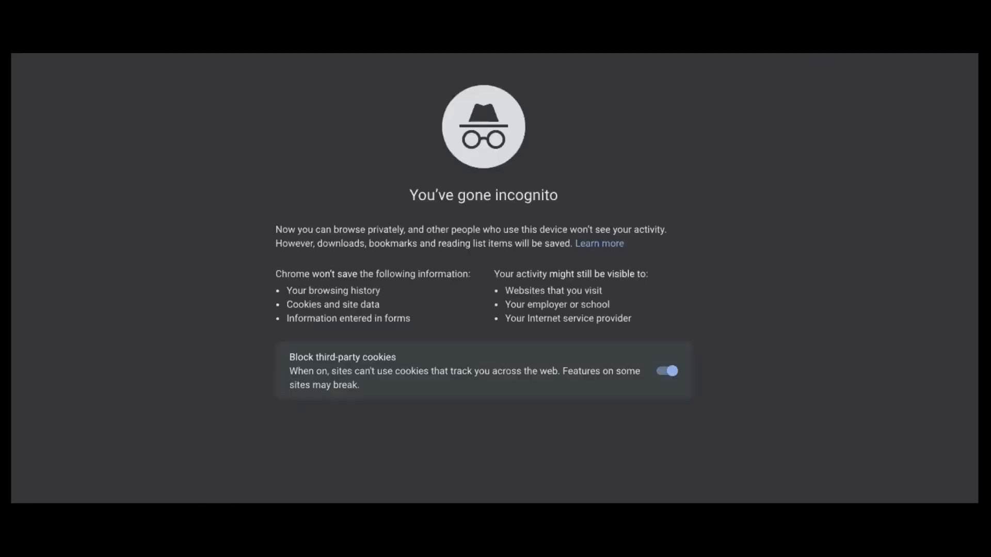
pyautogui.write('ios')
pyautogui.press('Return')
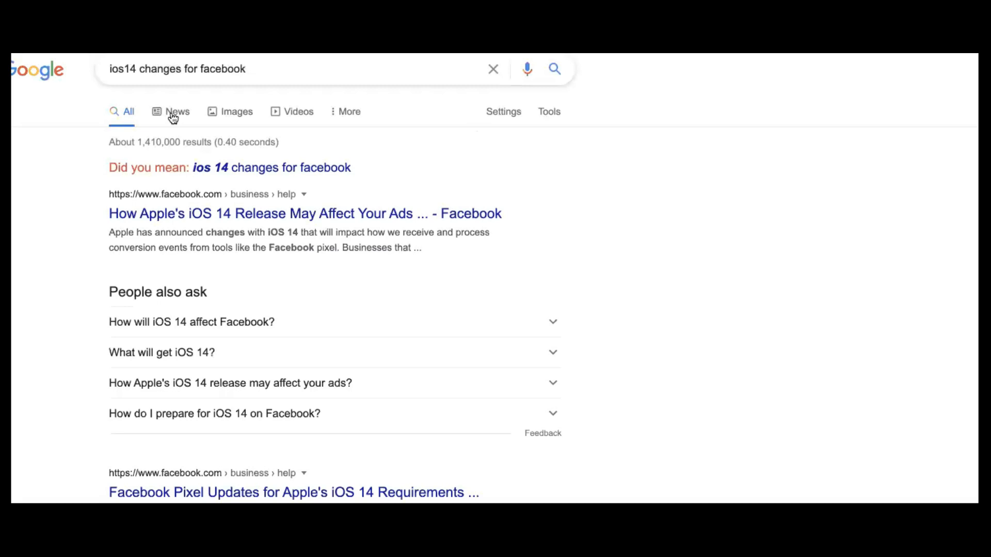
# Browse the news coverage and the image results about the iOS 14 changes for Facebook
pyautogui.click(174, 117)
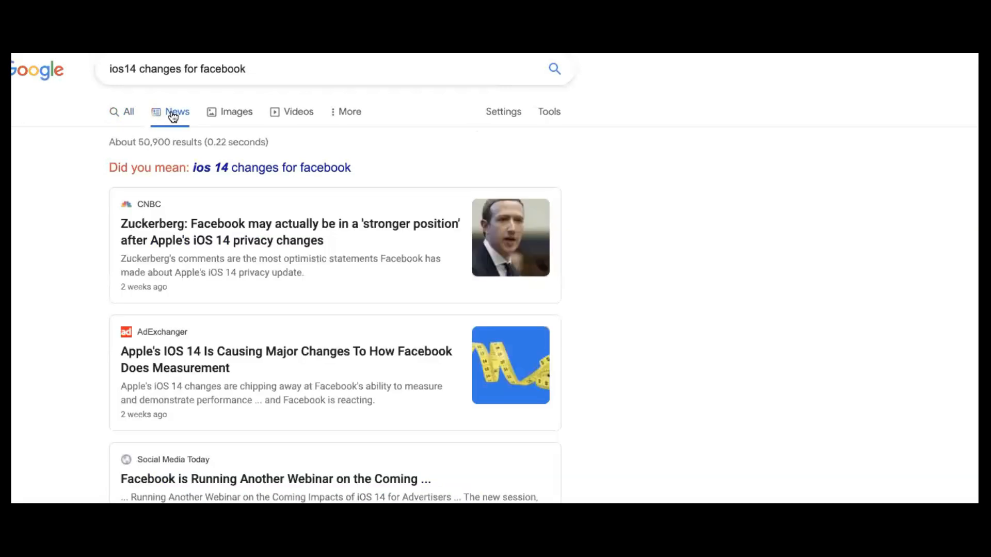
pyautogui.scroll(-5, 72, 213)
pyautogui.scroll(-5, 72, 209)
pyautogui.scroll(-5, 72, 209)
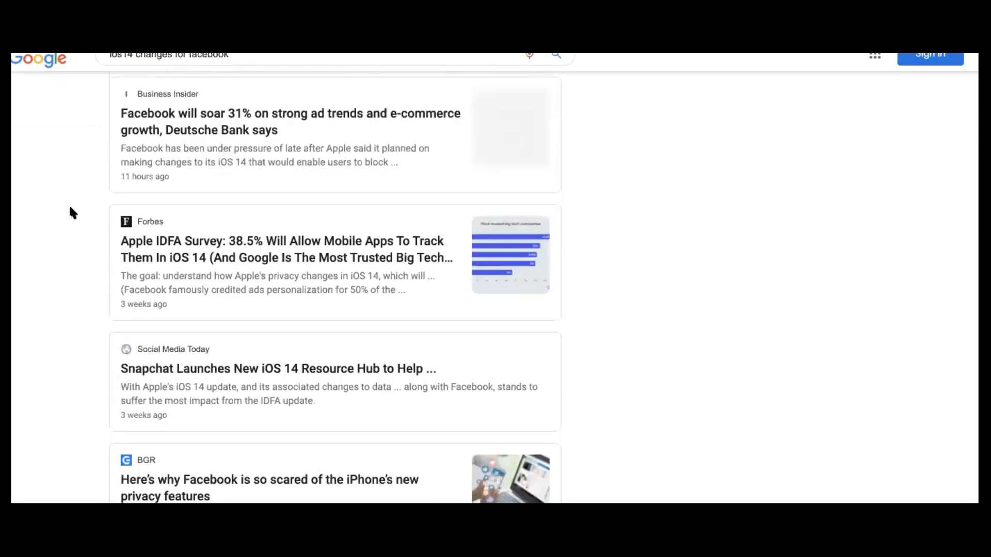
pyautogui.scroll(15, 71, 209)
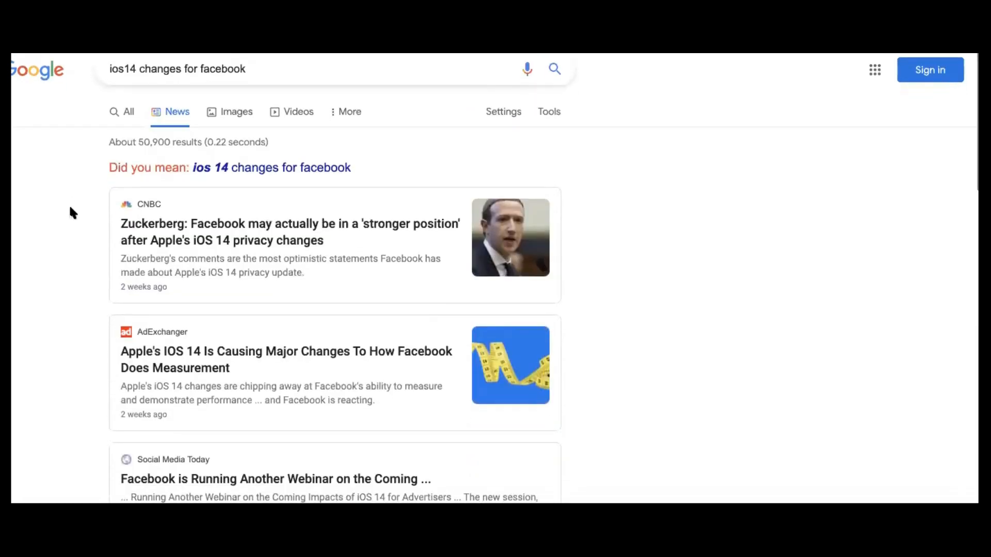
pyautogui.click(235, 111)
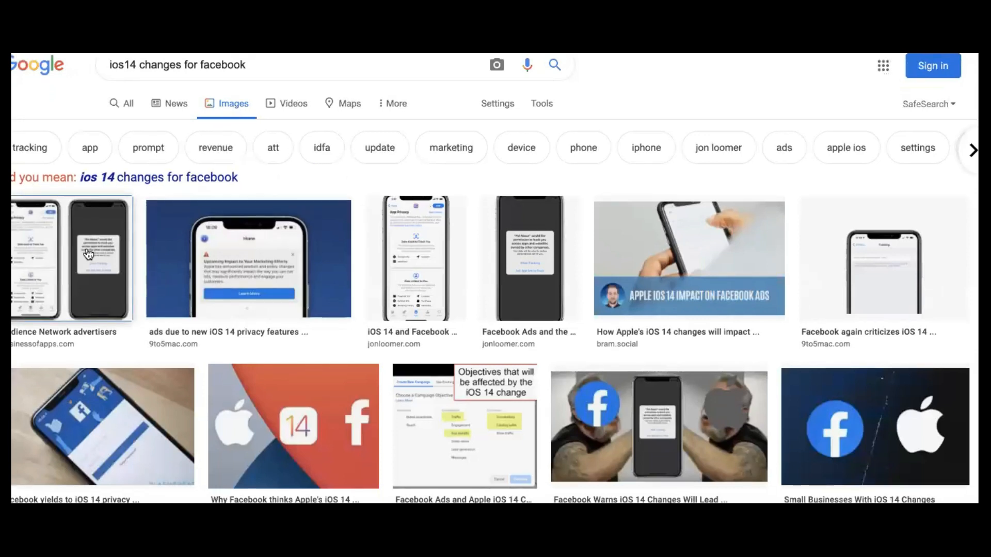
pyautogui.click(106, 252)
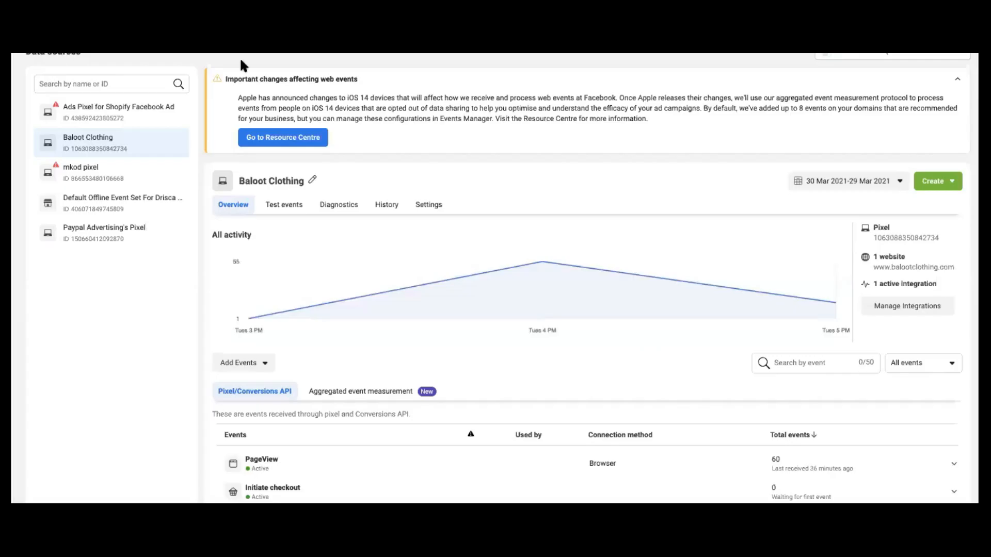
# Return to Facebook Events Manager and open the brand safety domains page of the Business settings, dismissing the permissions notice
pyautogui.click(16, 74)
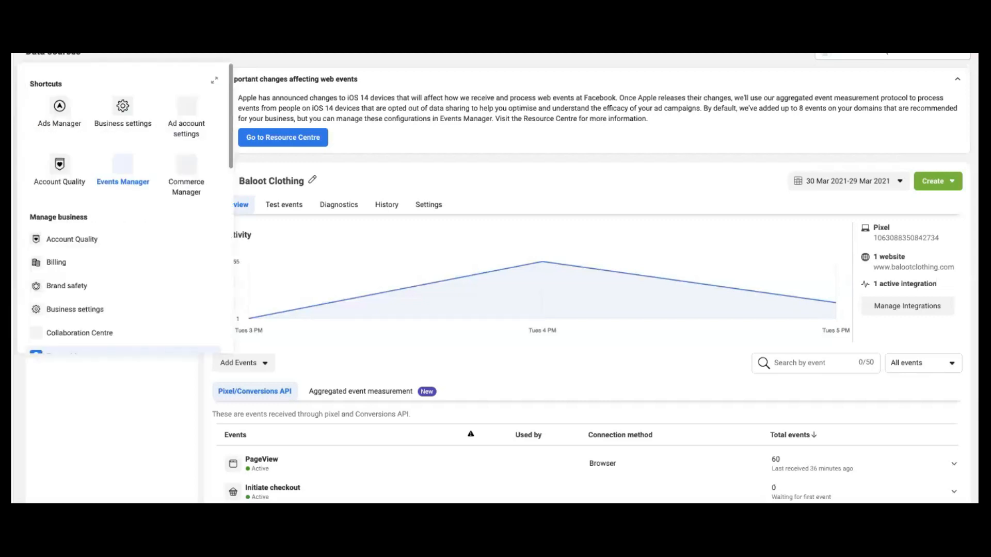
pyautogui.click(126, 107)
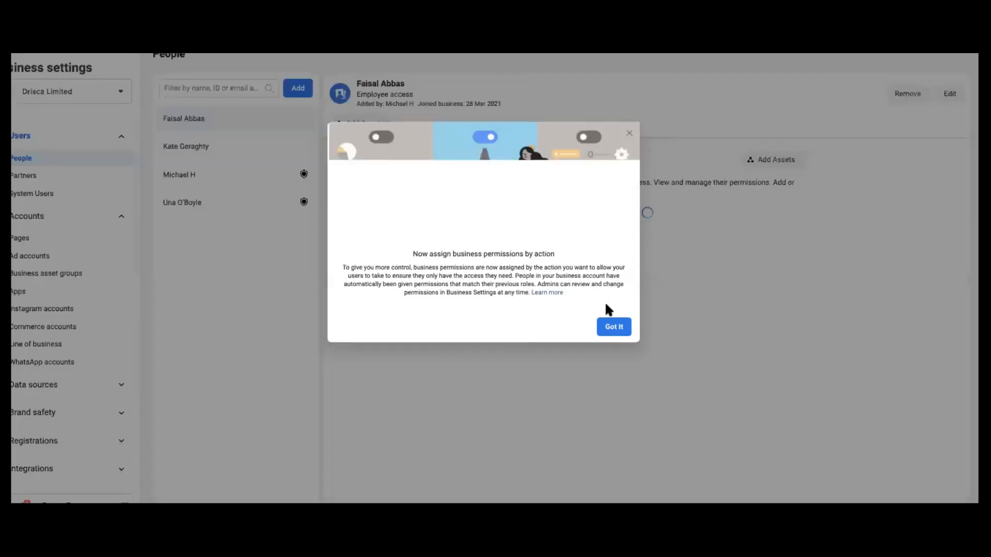
pyautogui.click(613, 327)
pyautogui.click(62, 411)
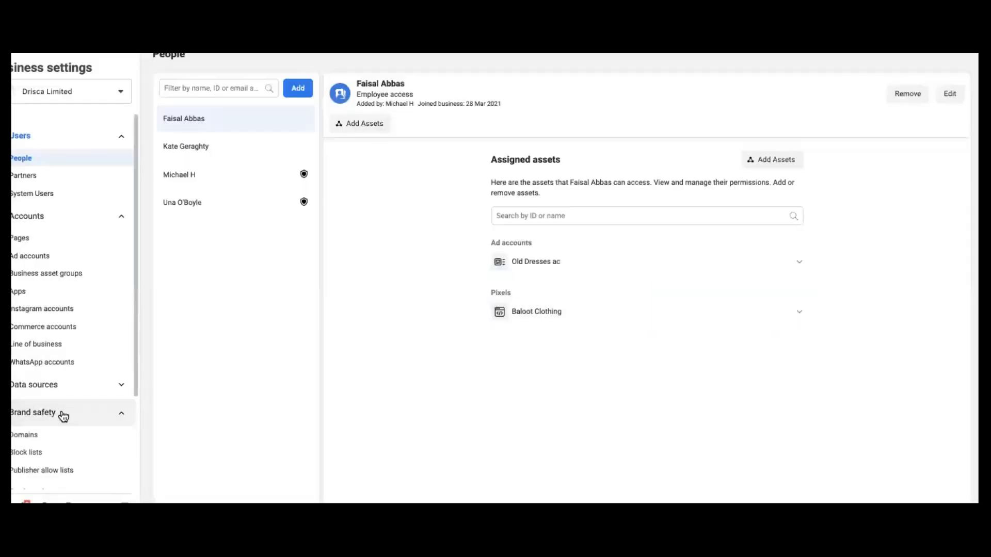
pyautogui.click(57, 437)
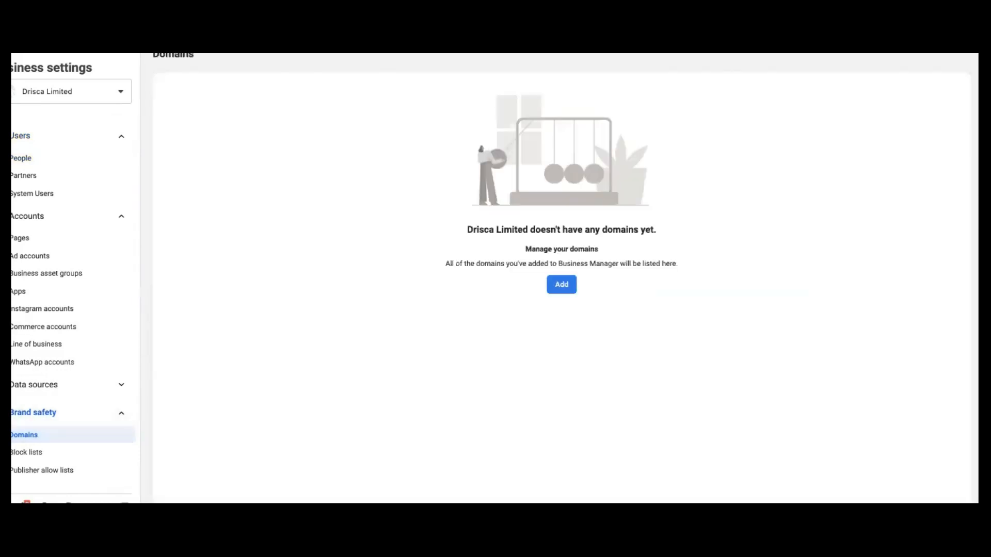
# Add the domain balootclothing.com to the business
pyautogui.click(574, 286)
pyautogui.click(510, 201)
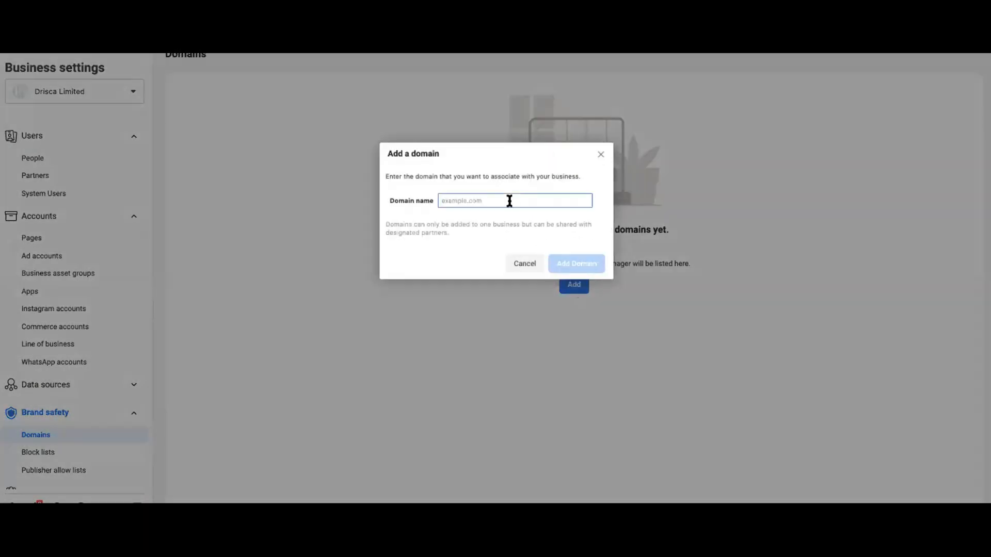
pyautogui.write('baloot')
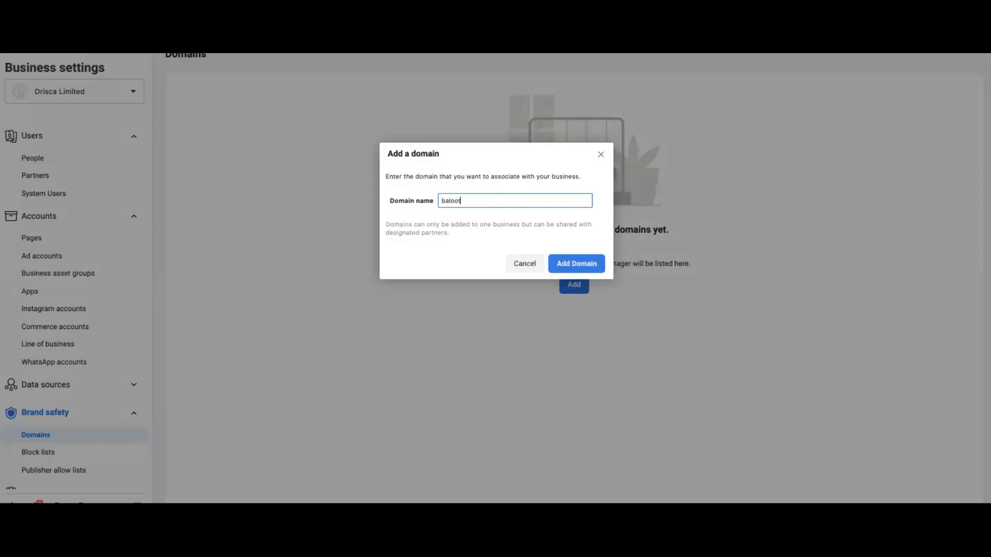
pyautogui.write('clothing.com')
pyautogui.click(577, 263)
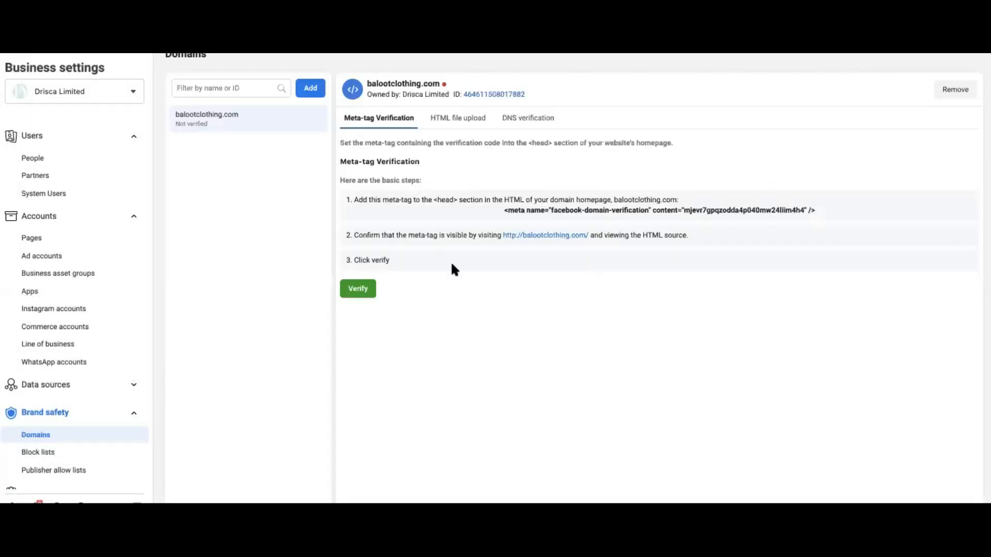
# Copy the domain verification meta-tag, switch to the Shopify admin and open the live Envy theme's code for editing
pyautogui.click(572, 215)
pyautogui.hotkey('ctrl', 'Tab')
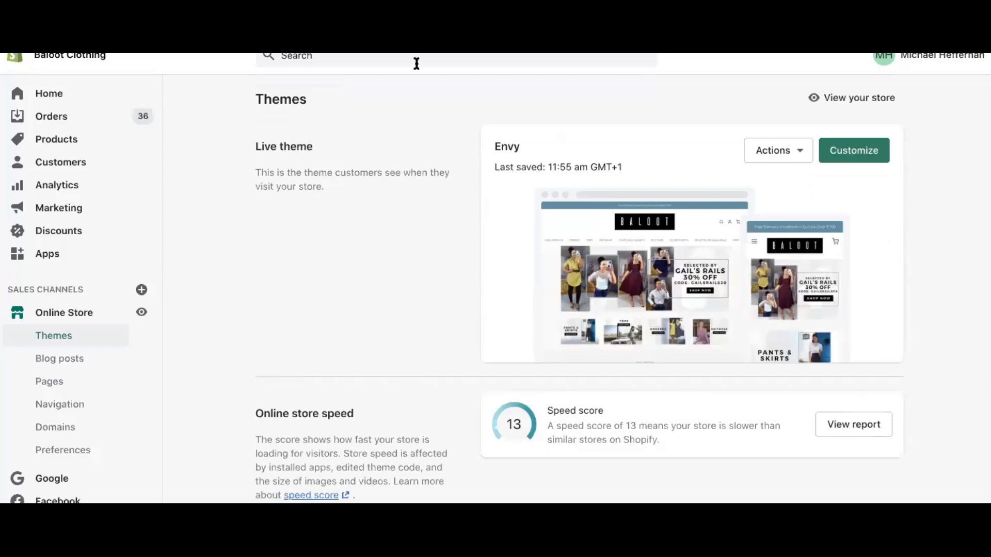
pyautogui.click(794, 145)
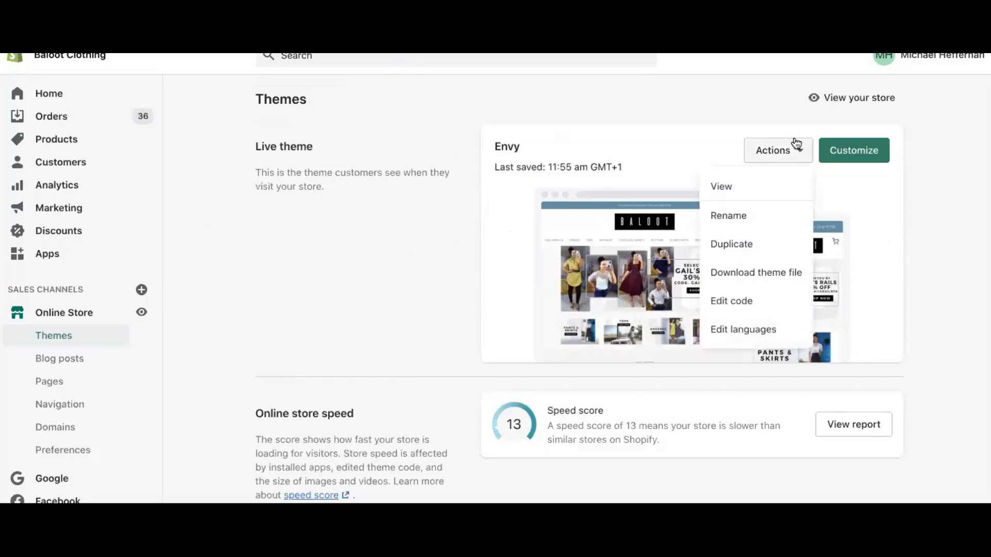
pyautogui.click(742, 301)
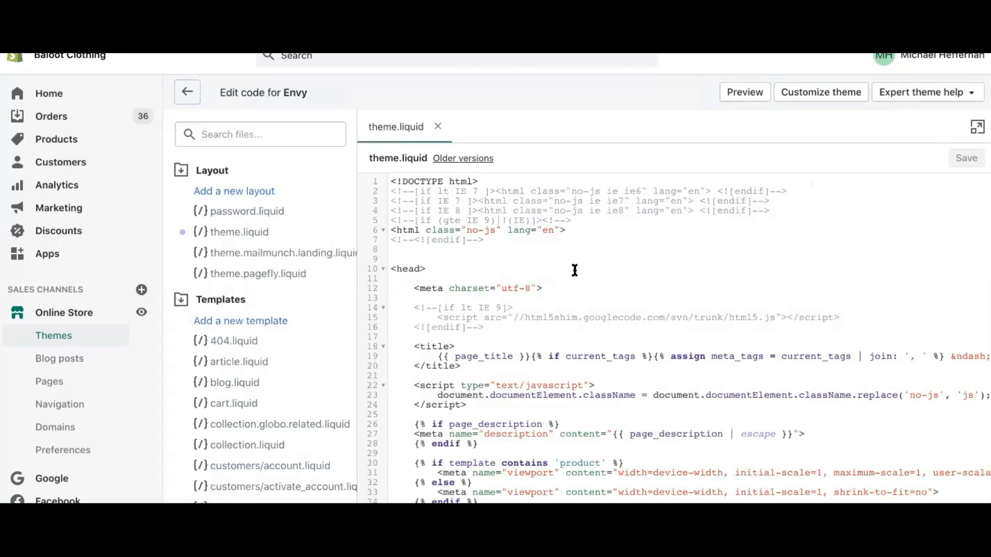
# Paste the domain verification meta-tag into theme.liquid between the Facebook Pixel code and the closing head tag, and save the file
pyautogui.scroll(-4, 574, 270)
pyautogui.scroll(-6, 575, 271)
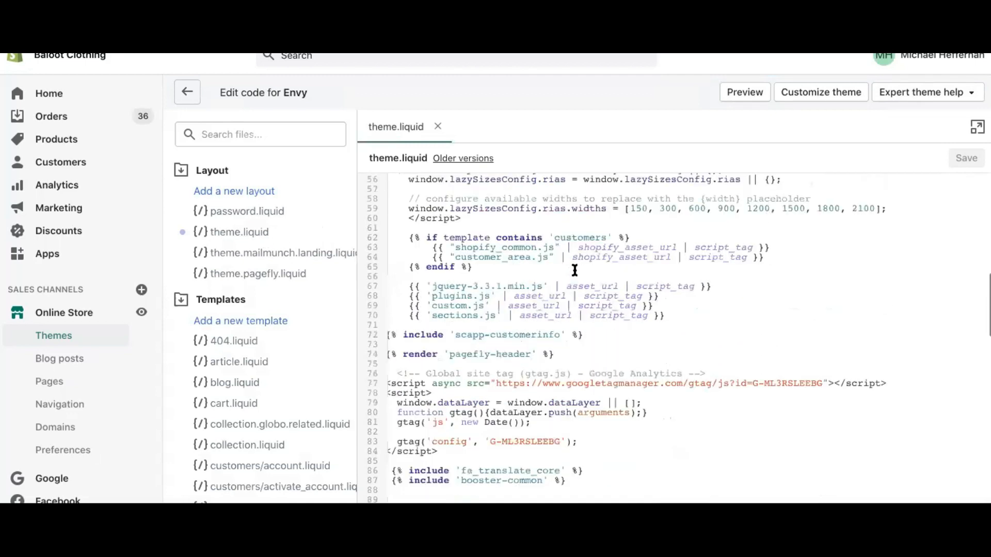
pyautogui.scroll(-4, 574, 270)
pyautogui.scroll(-1, 556, 354)
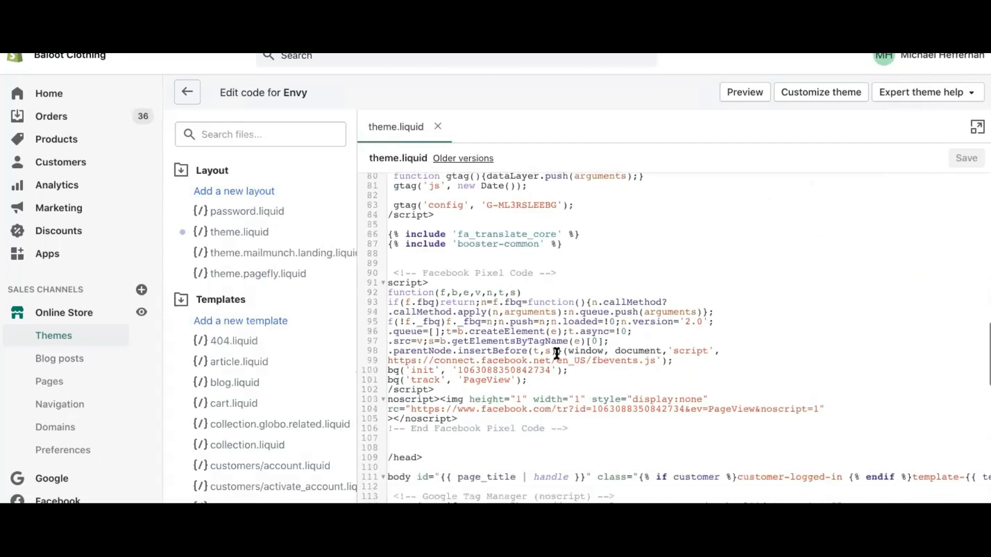
pyautogui.click(508, 434)
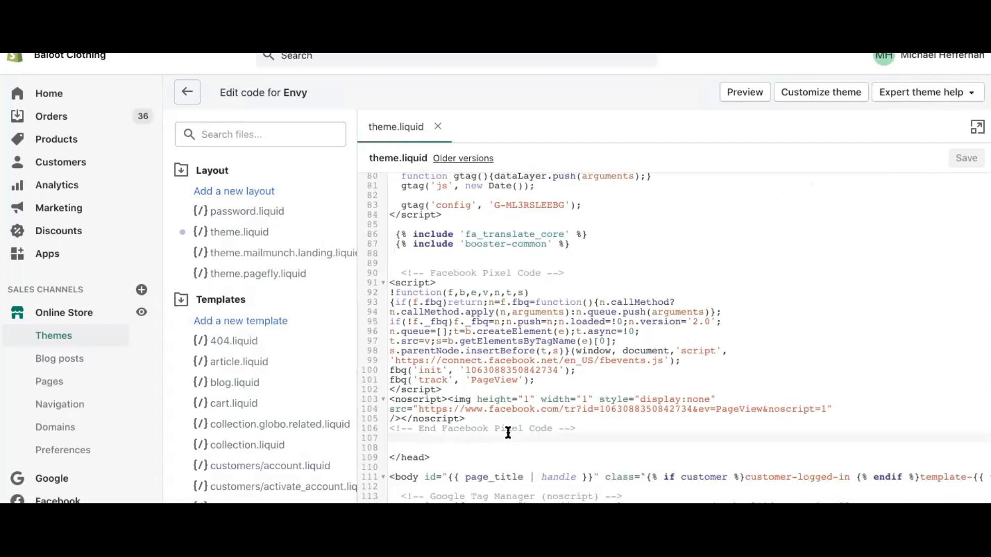
pyautogui.press('Return')
pyautogui.press('Return')
pyautogui.hotkey('ctrl', 'v')
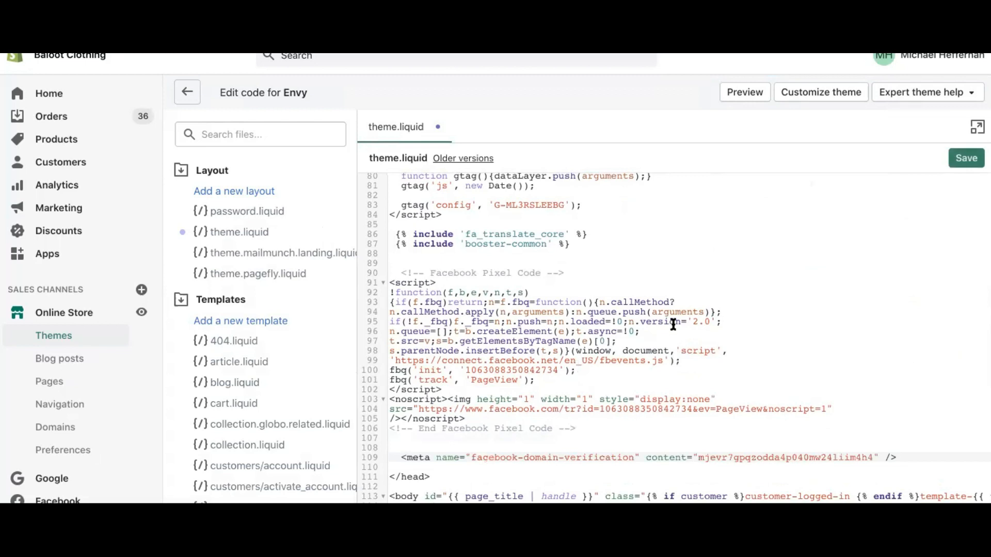
pyautogui.click(962, 160)
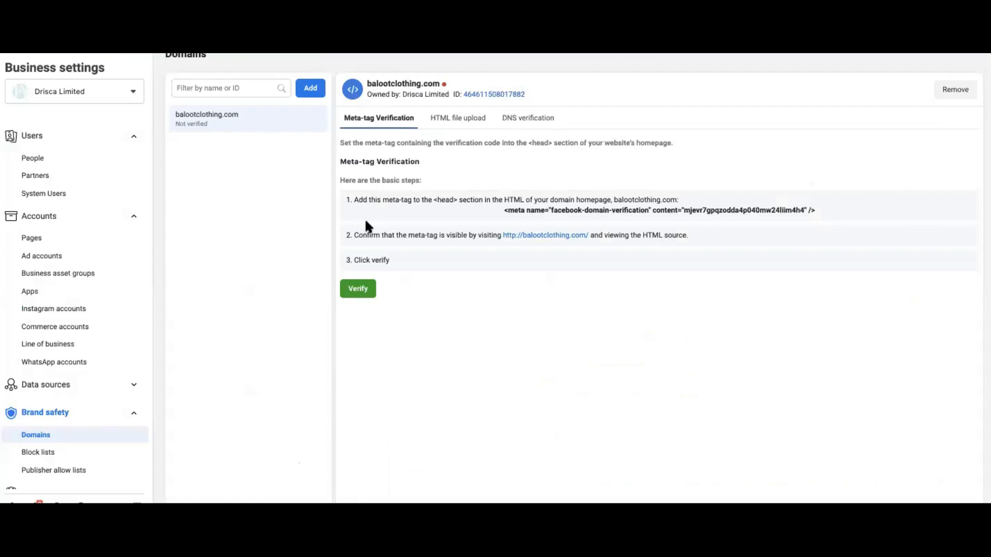
# Switch back to Facebook Business settings, verify the balootclothing.com domain and close the confirmation
pyautogui.click(367, 294)
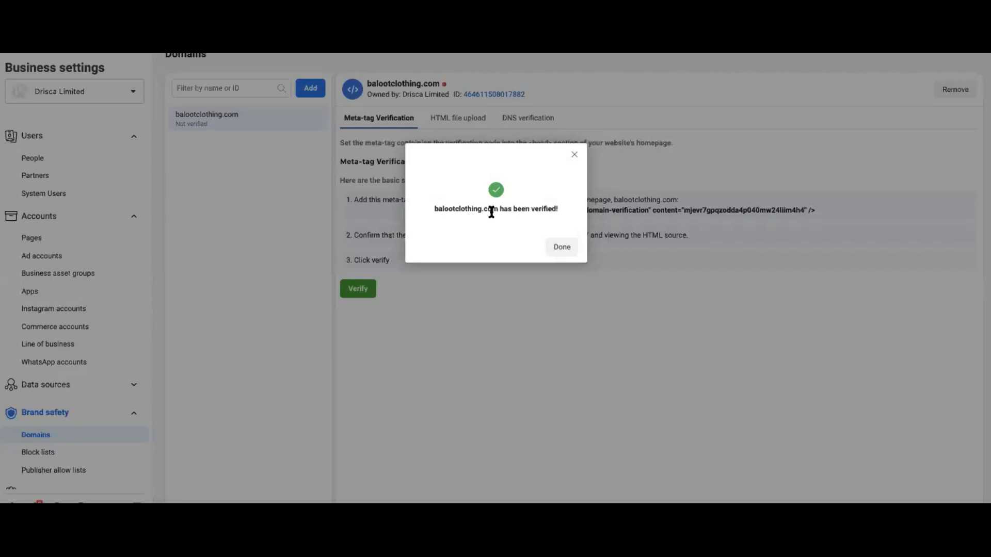
pyautogui.click(562, 251)
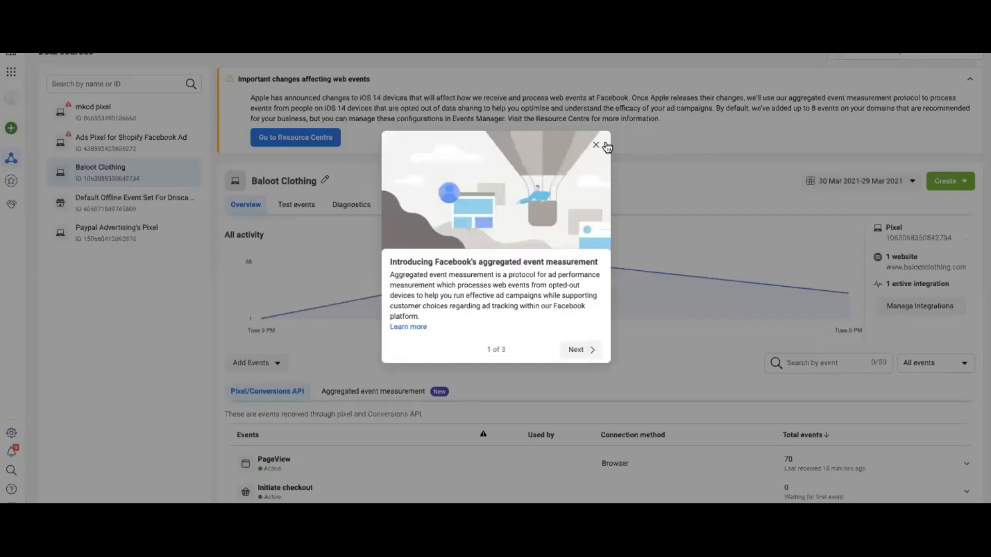
# From the Baloot Clothing pixel's aggregated event measurement in Events Manager, open the balootclothing.com web event configuration for editing
pyautogui.click(597, 145)
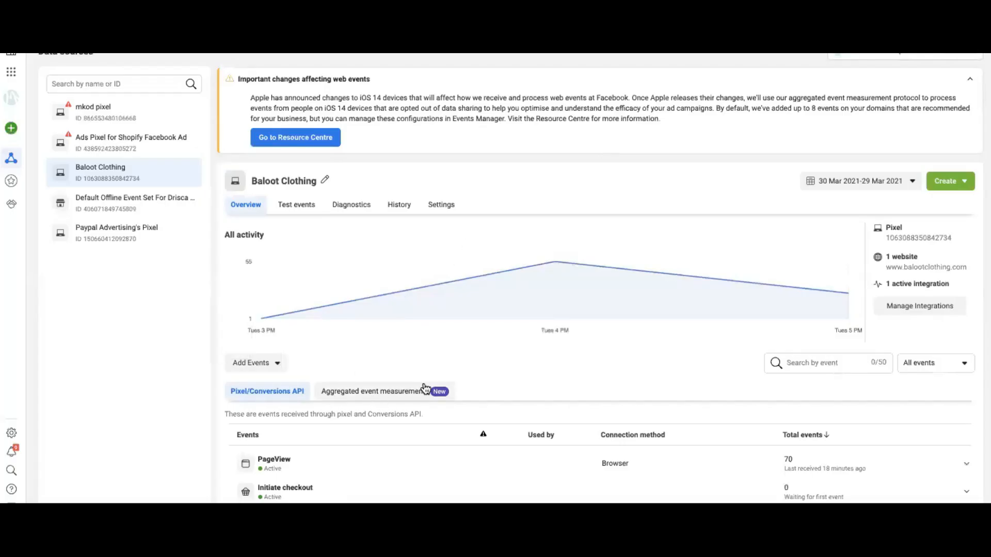
pyautogui.click(393, 398)
pyautogui.scroll(-3, 392, 401)
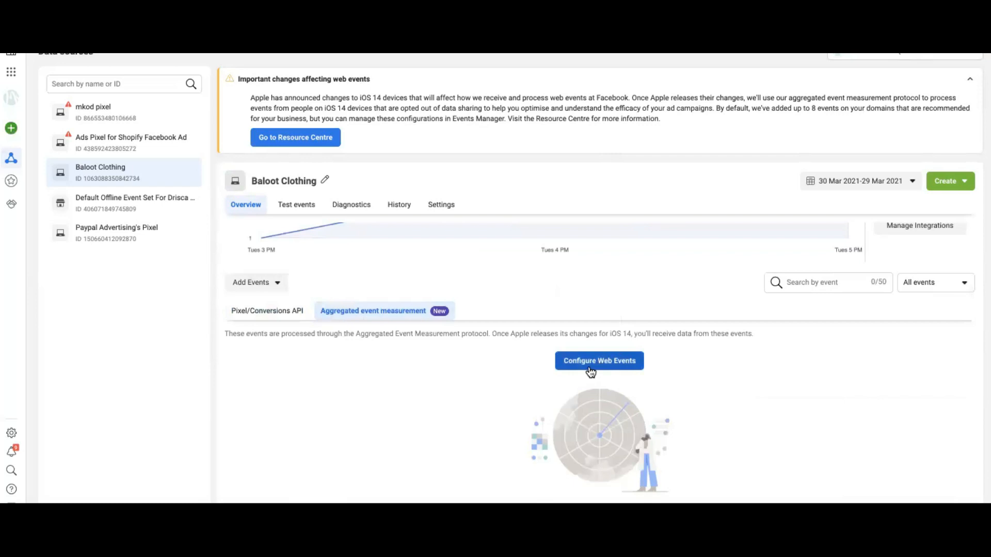
pyautogui.click(589, 368)
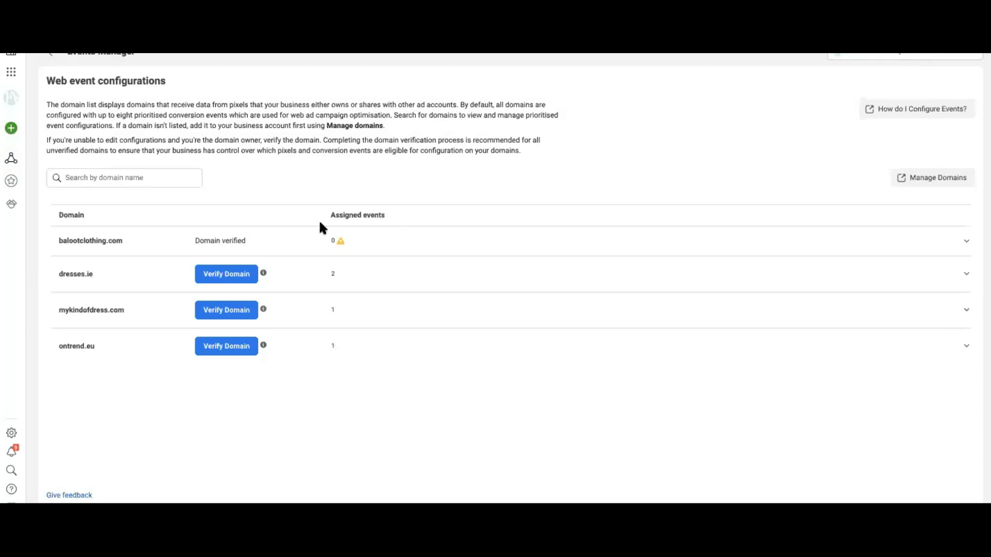
pyautogui.click(277, 240)
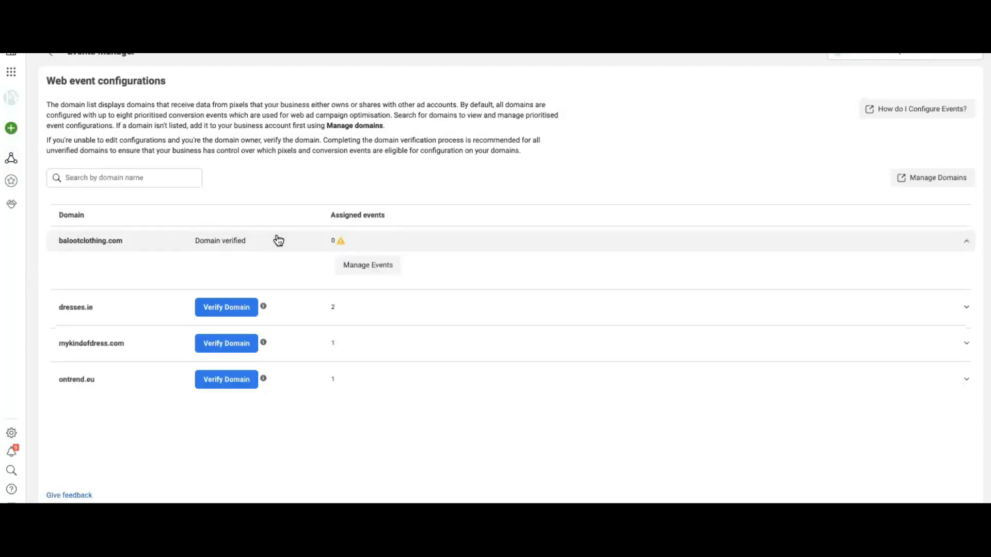
pyautogui.click(370, 267)
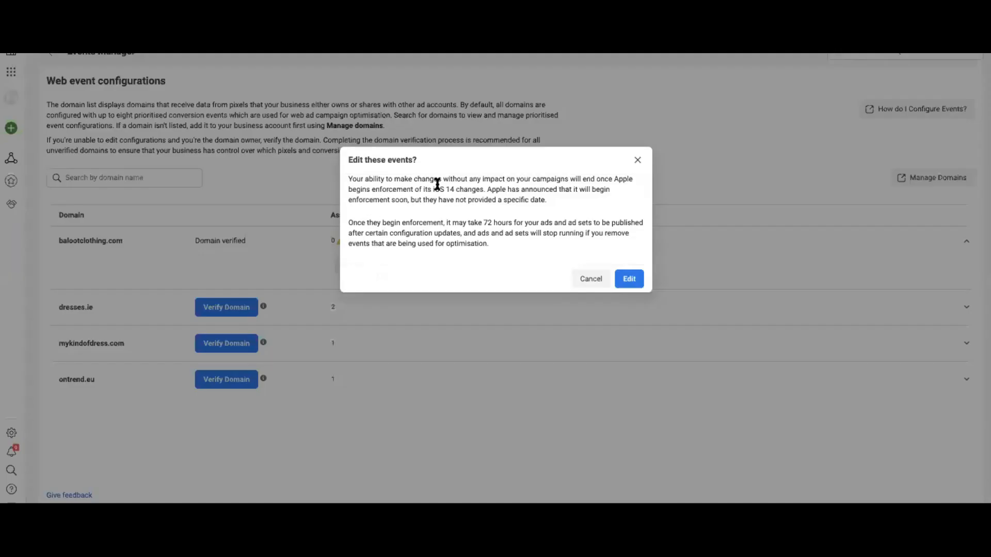
pyautogui.click(630, 279)
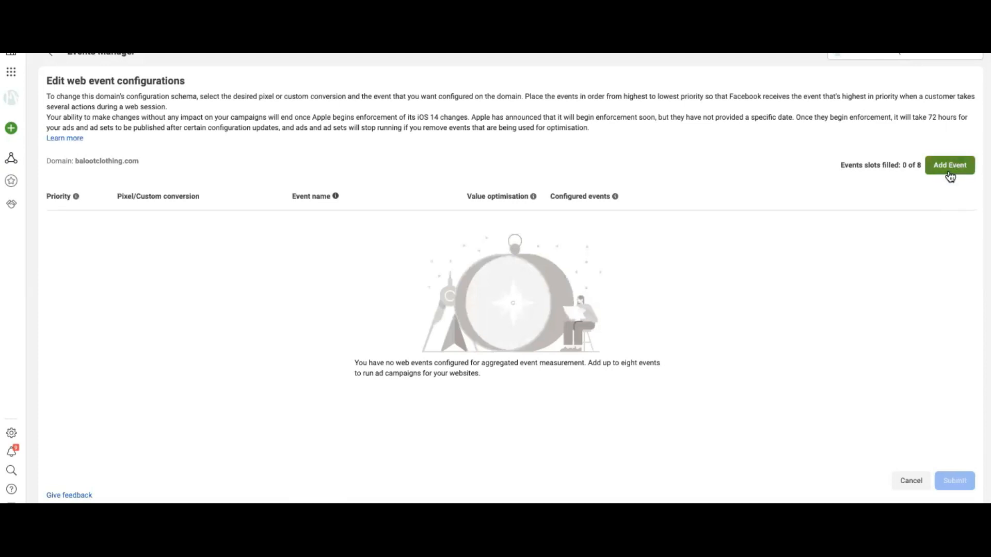
# Add a highest-priority web event using the Baloot Clothing pixel and the Purchase event
pyautogui.click(951, 166)
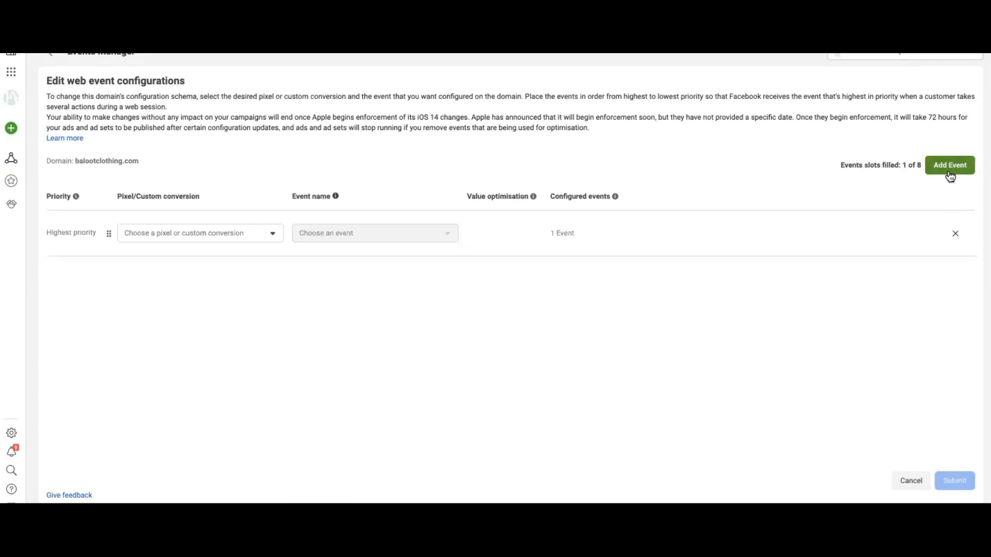
pyautogui.click(266, 234)
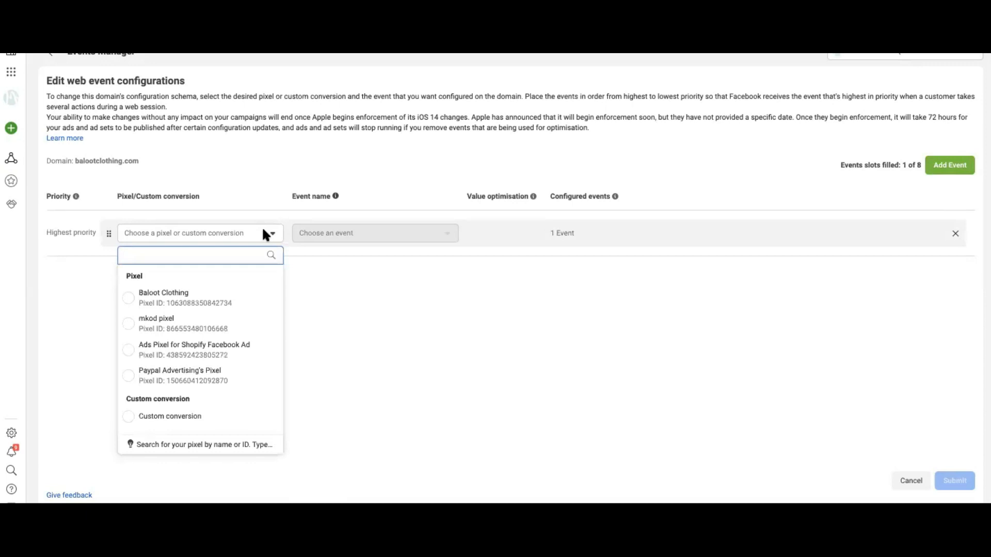
pyautogui.click(175, 307)
pyautogui.click(347, 235)
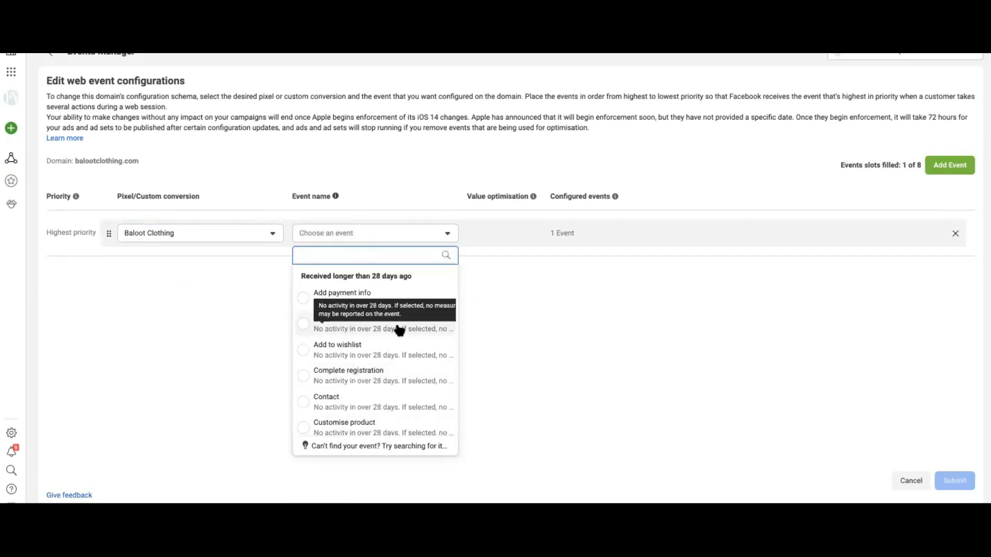
pyautogui.scroll(-2, 379, 343)
pyautogui.scroll(-5, 378, 350)
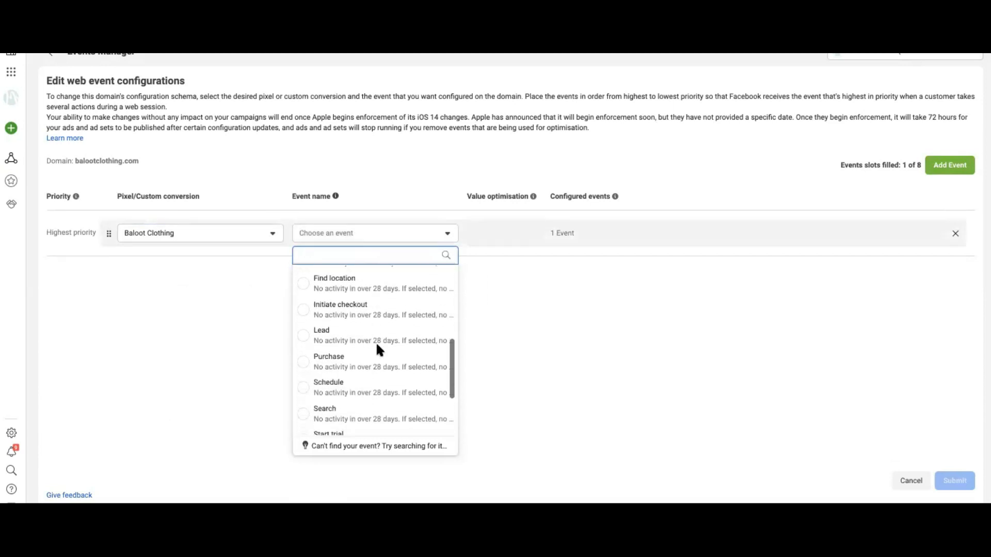
pyautogui.click(378, 342)
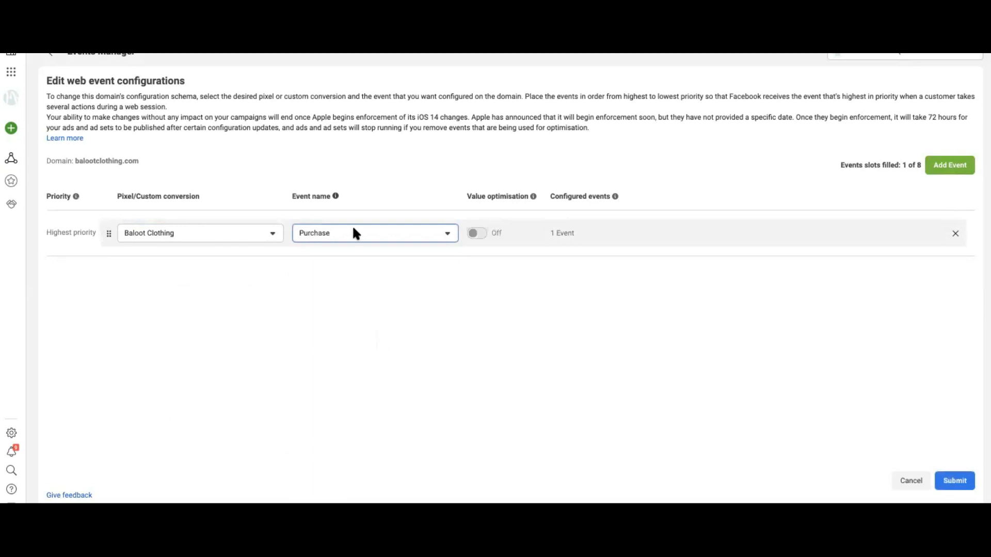
# Add a second web event below Purchase using the Baloot Clothing pixel and the Add payment info event
pyautogui.moveTo(483, 237)
pyautogui.click(962, 172)
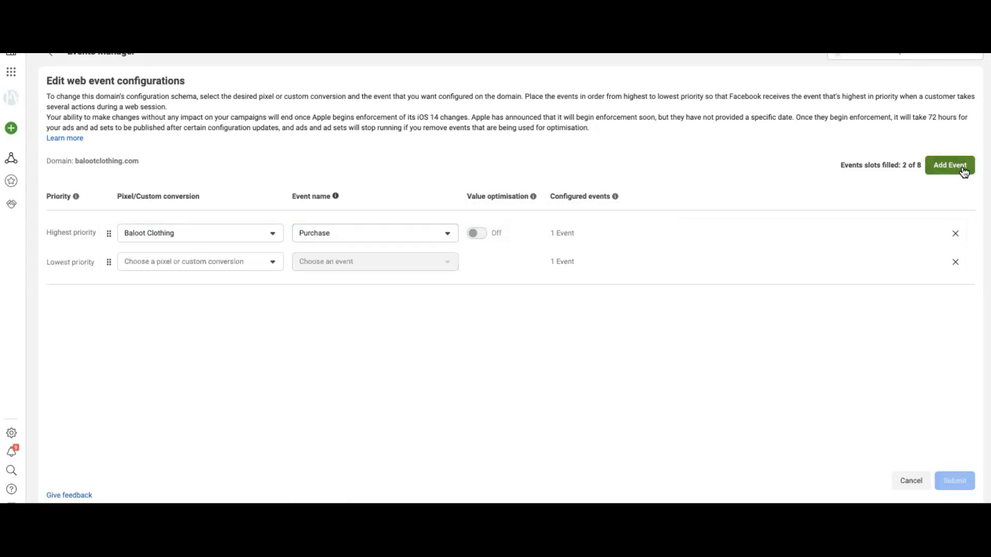
pyautogui.click(245, 256)
pyautogui.click(191, 321)
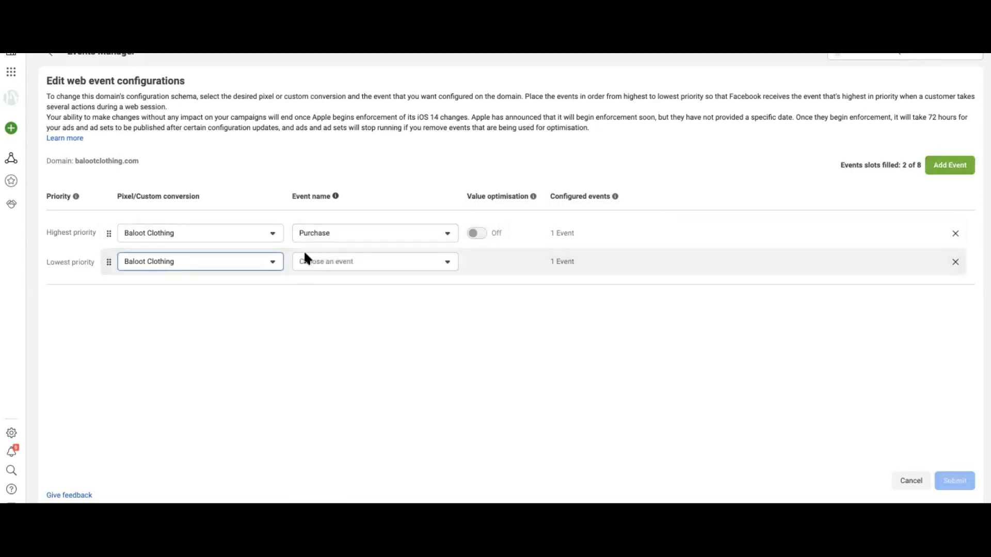
pyautogui.click(388, 261)
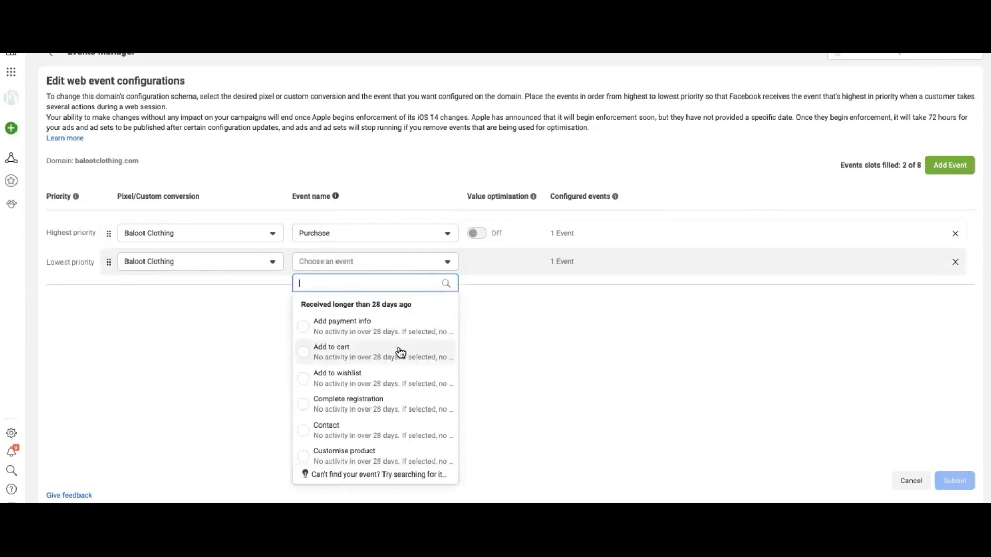
pyautogui.click(397, 324)
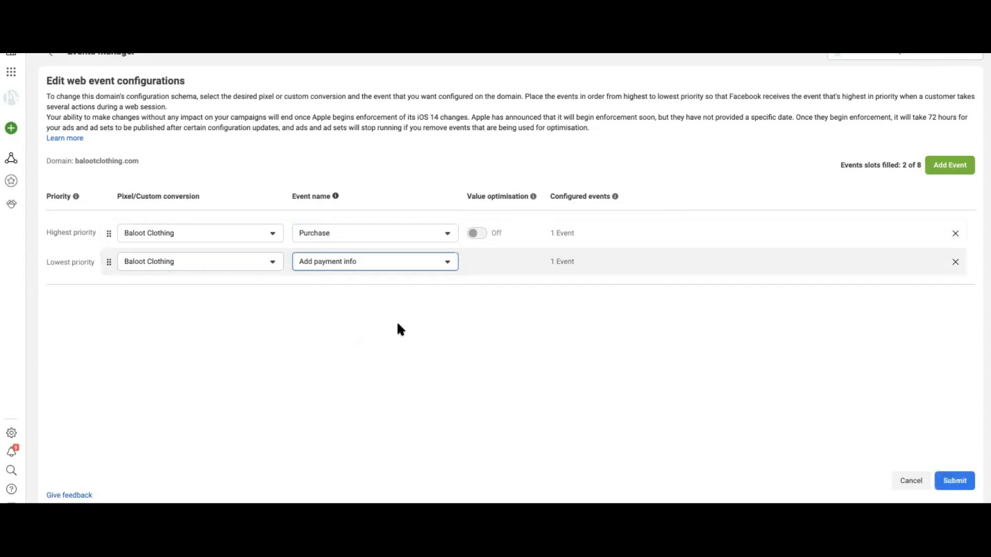
# Add a third web event below Add payment info using the Baloot Clothing pixel and the Initiate checkout event
pyautogui.click(950, 166)
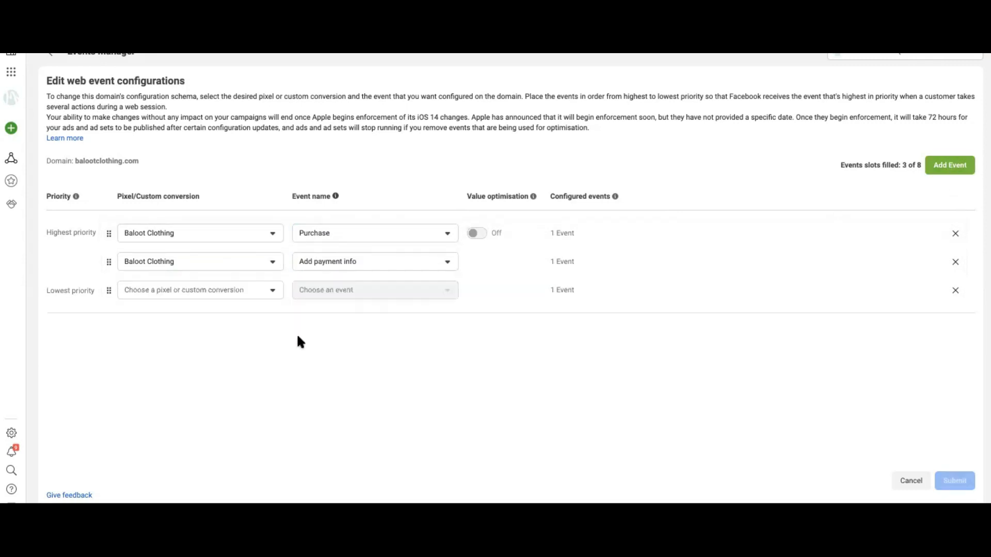
pyautogui.click(226, 288)
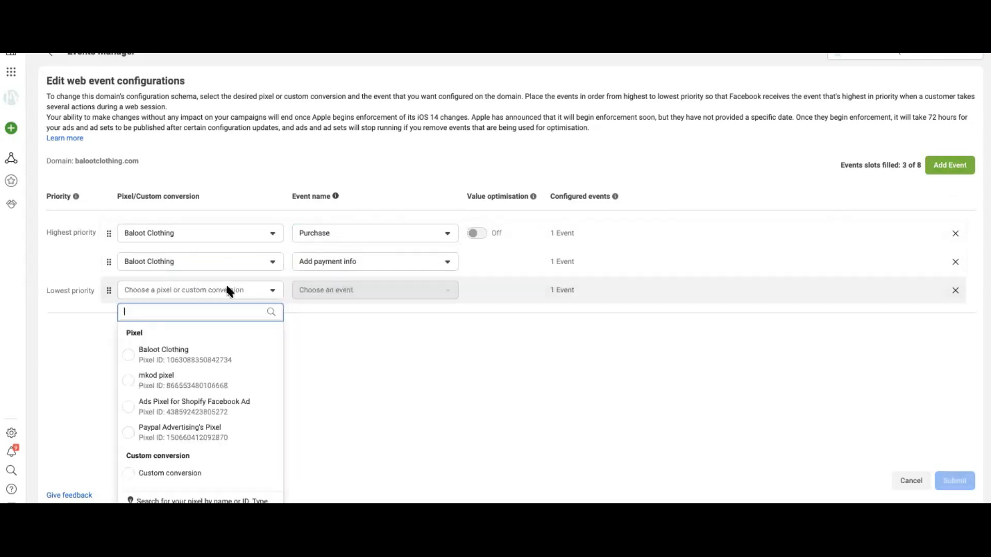
pyautogui.click(222, 347)
pyautogui.click(326, 292)
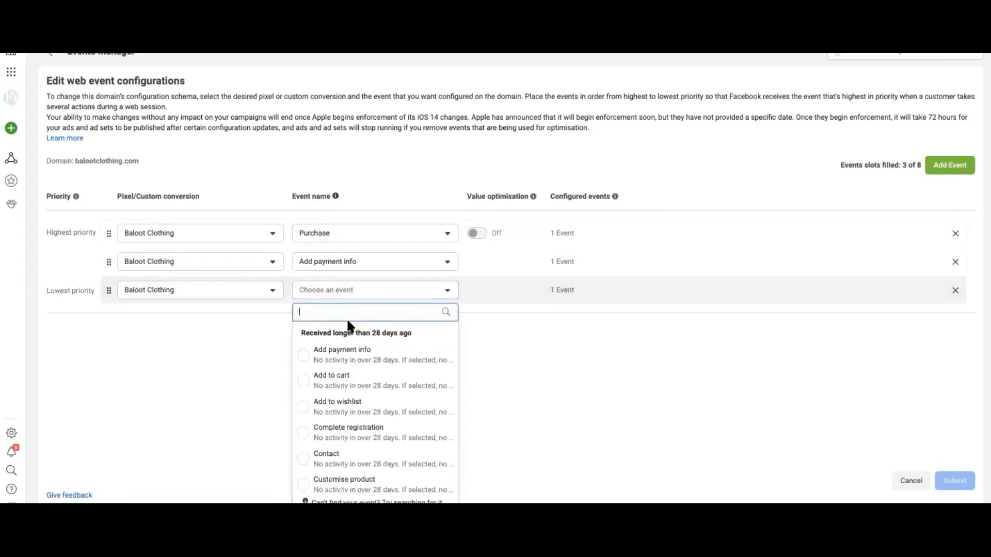
pyautogui.scroll(-3, 373, 385)
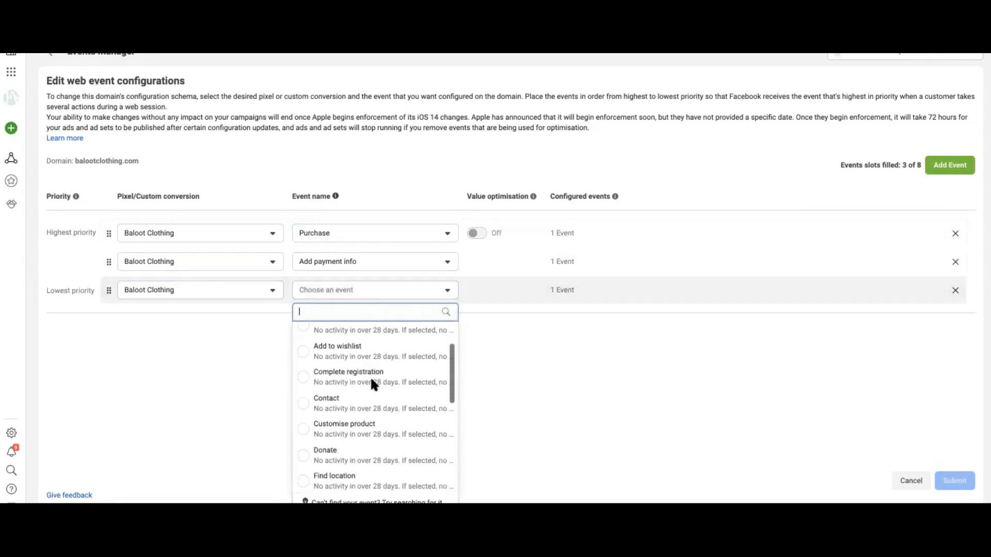
pyautogui.scroll(-2, 371, 385)
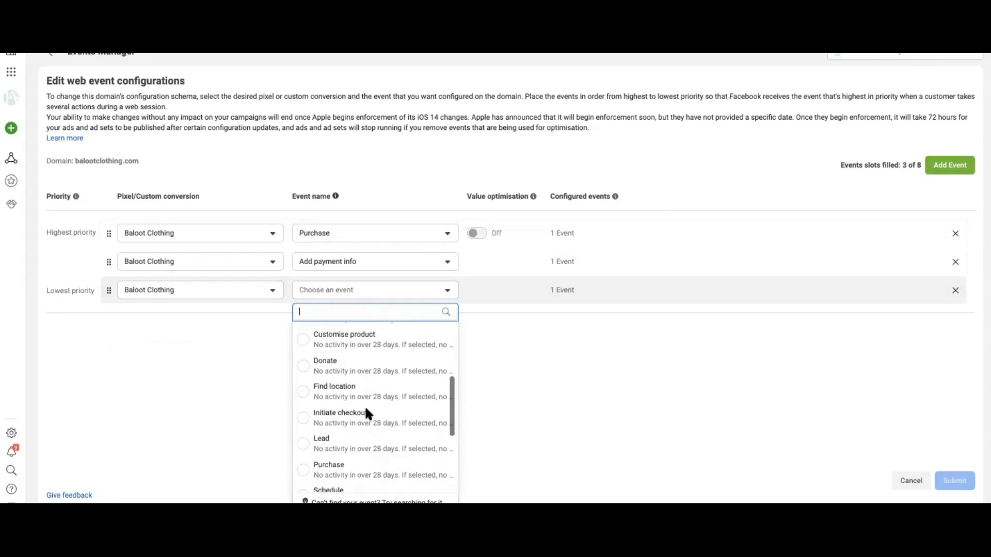
pyautogui.click(365, 421)
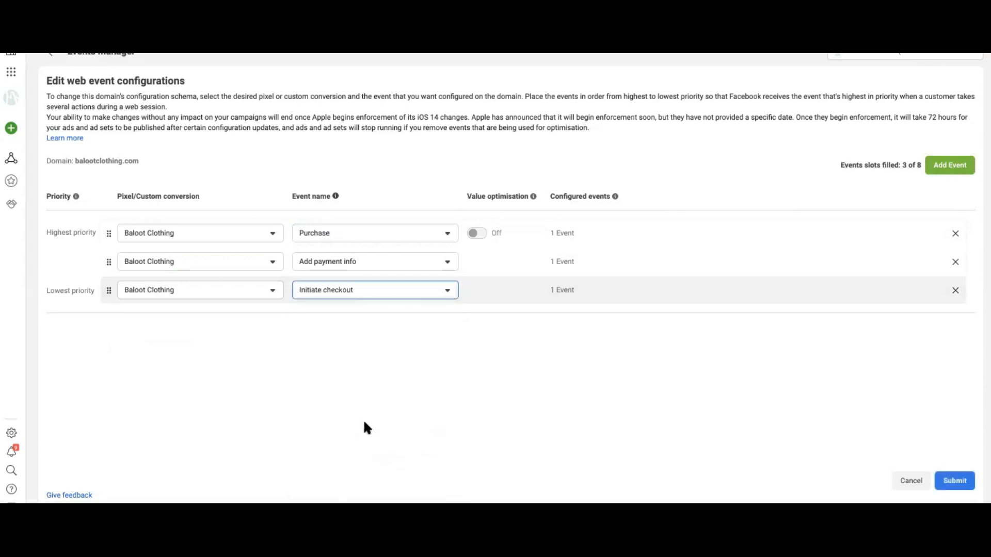
# Add a fourth, lowest-priority web event using the Baloot Clothing pixel and the Add to cart event
pyautogui.click(949, 164)
pyautogui.click(231, 316)
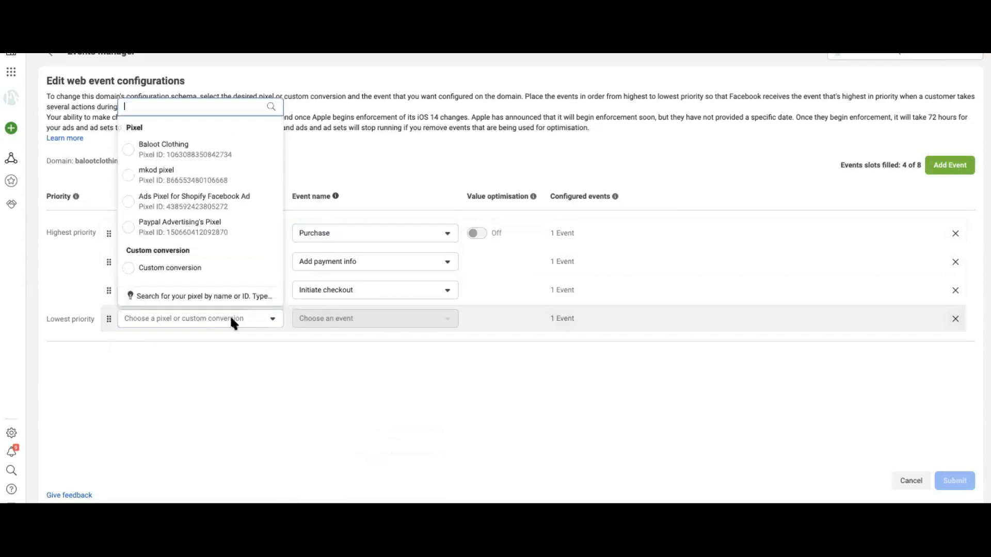
pyautogui.click(220, 149)
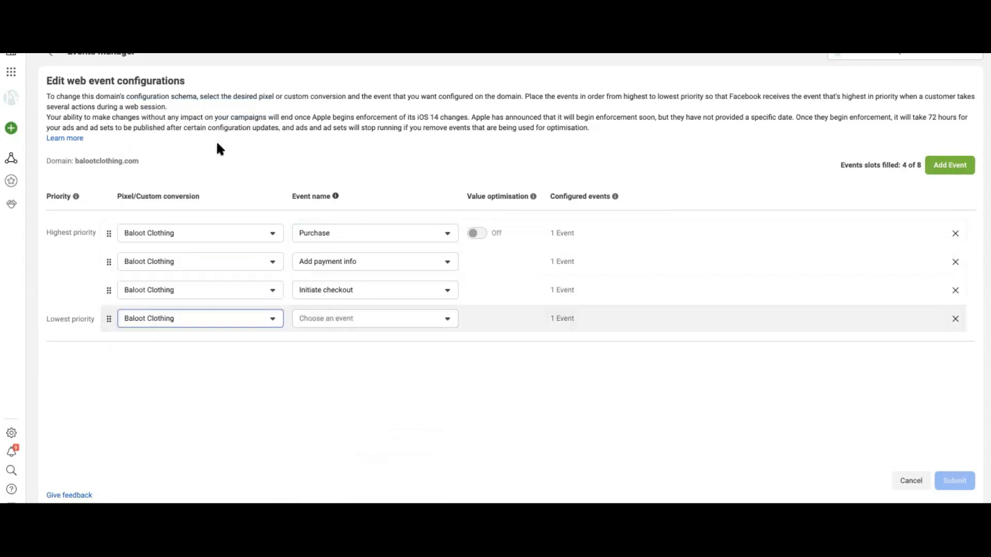
pyautogui.click(356, 320)
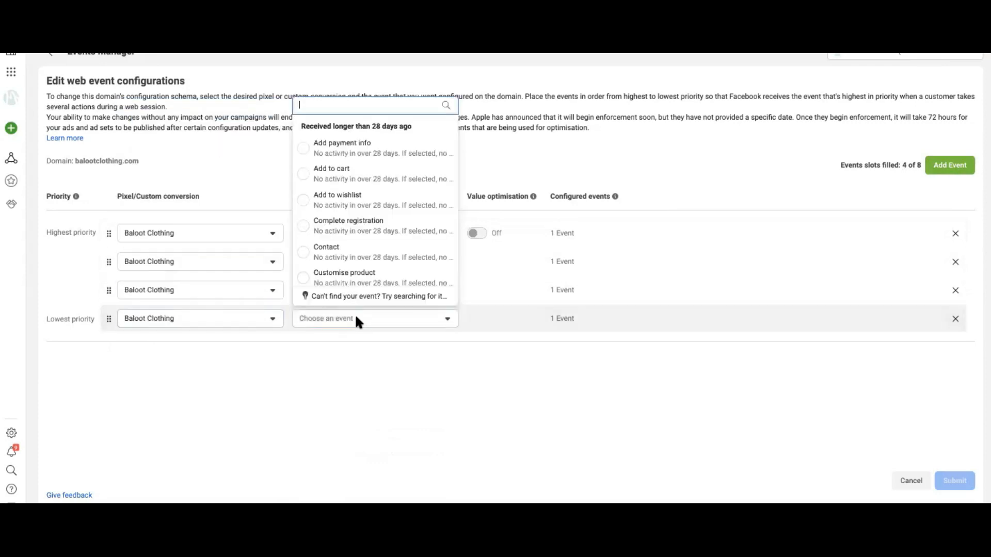
pyautogui.click(394, 176)
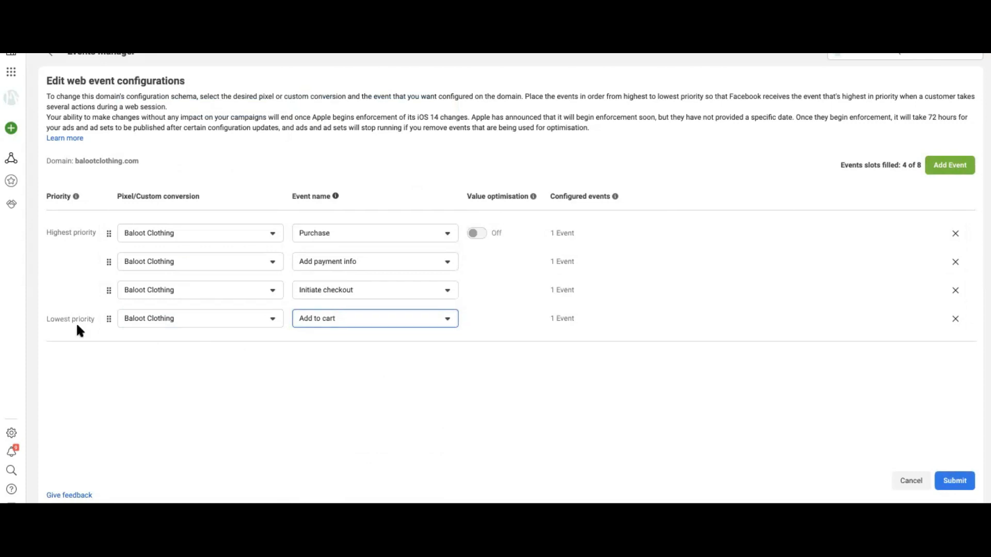
# Submit the balootclothing.com event configuration, acknowledge and apply the changes, and close the confirmation
pyautogui.click(955, 480)
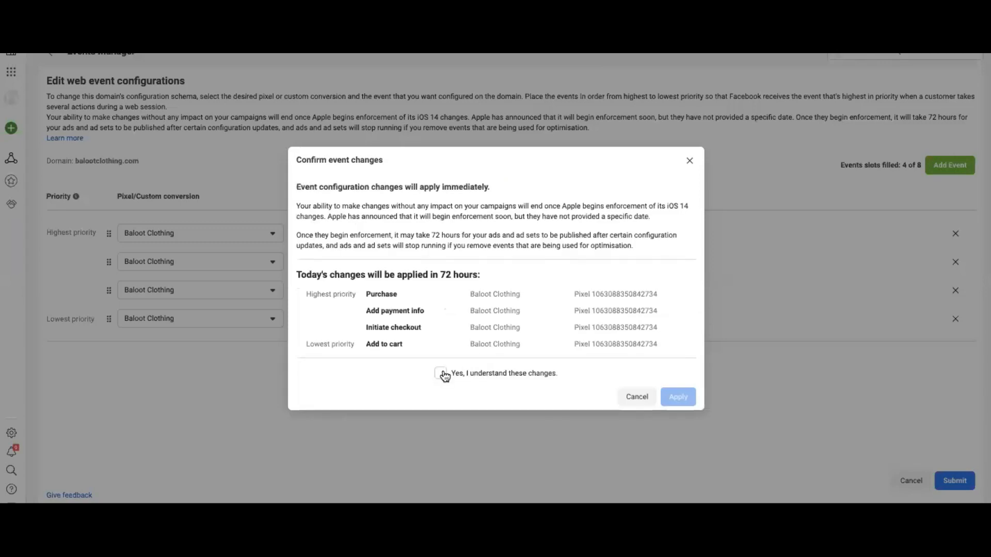
pyautogui.click(439, 372)
pyautogui.click(678, 365)
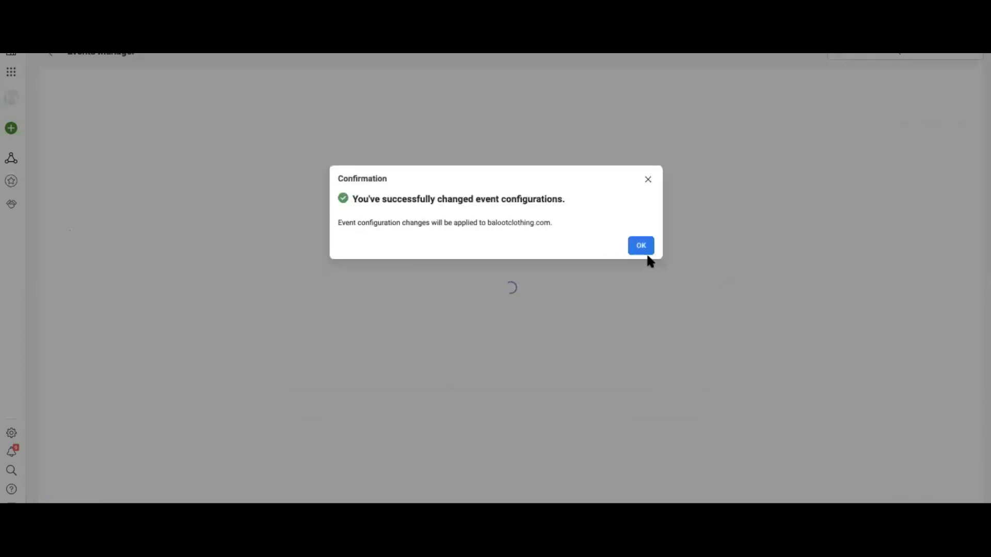
pyautogui.click(641, 246)
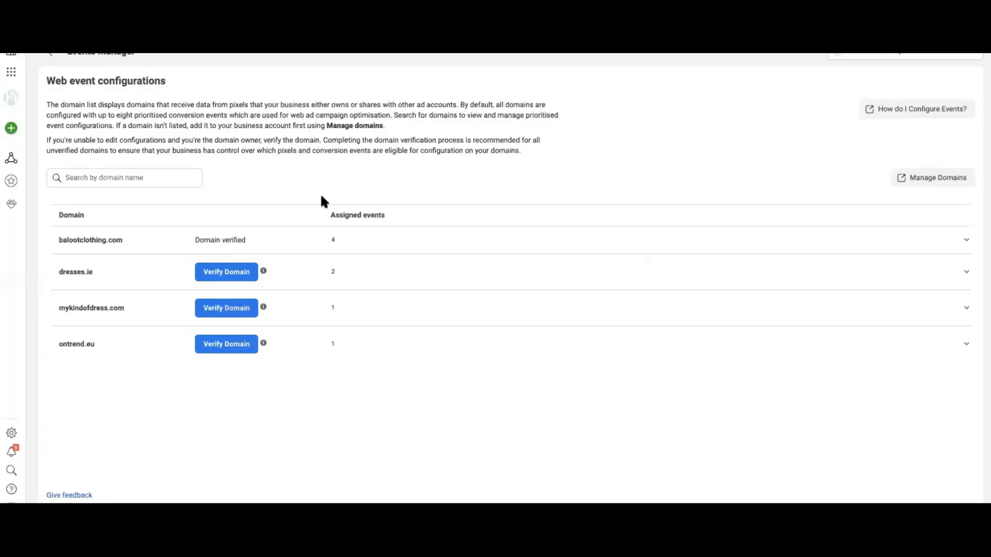
pyautogui.click(15, 79)
pyautogui.click(79, 114)
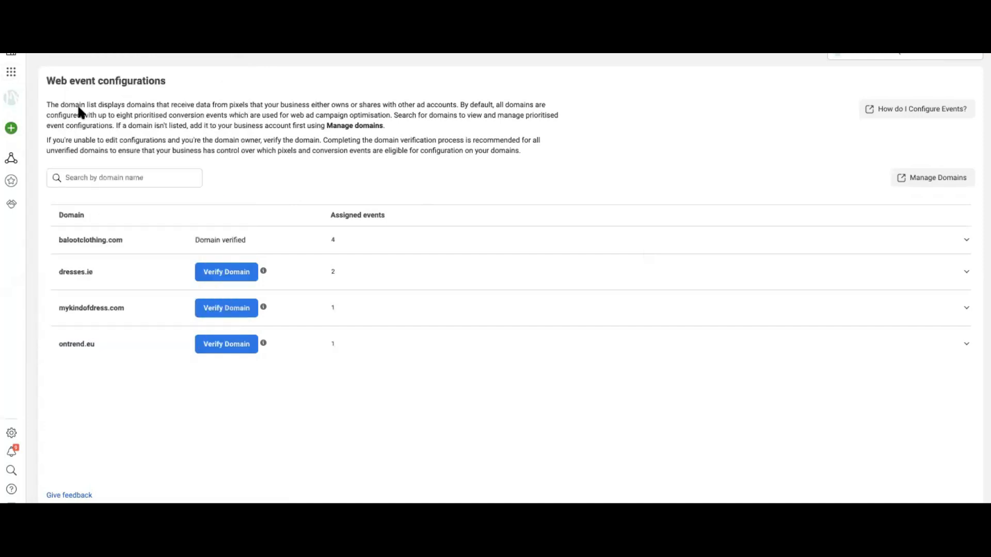